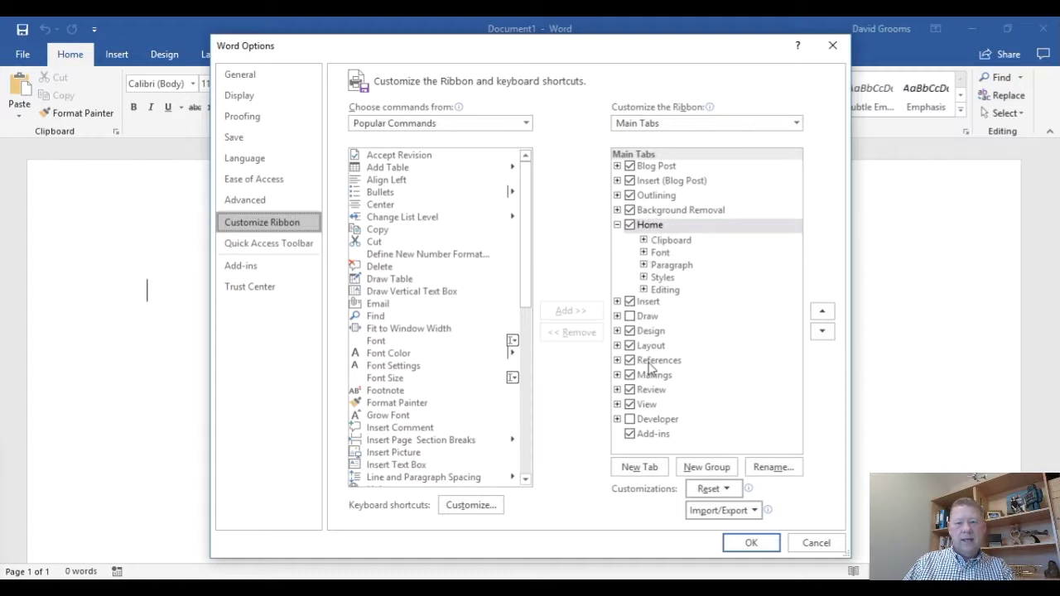
Enable the Developer tab in the ribbon customization and recheck that setting
{"action": "left_click", "coordinate": [630, 420]}
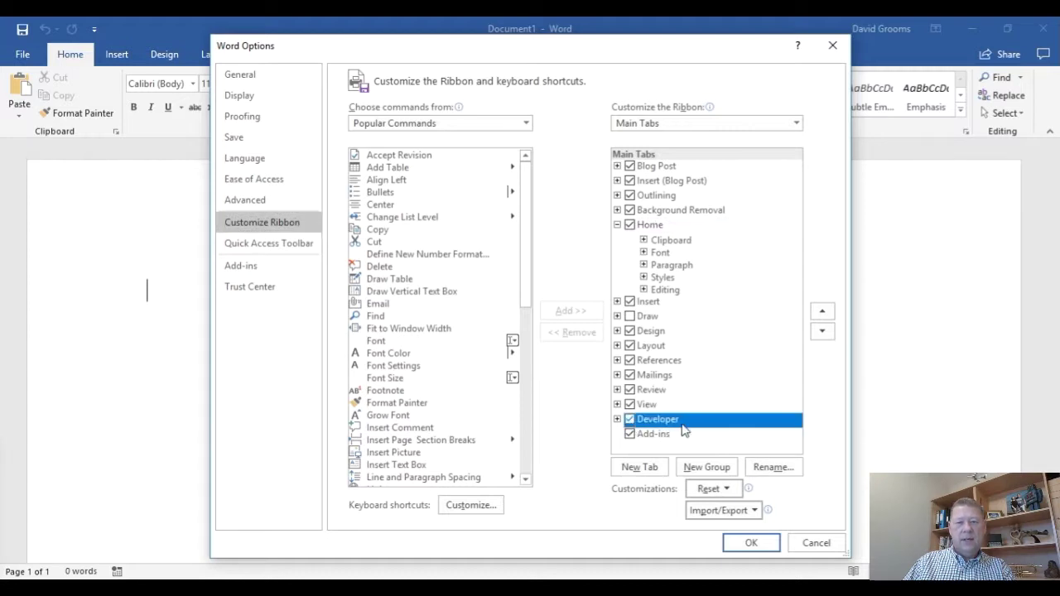
{"action": "left_click", "coordinate": [751, 543]}
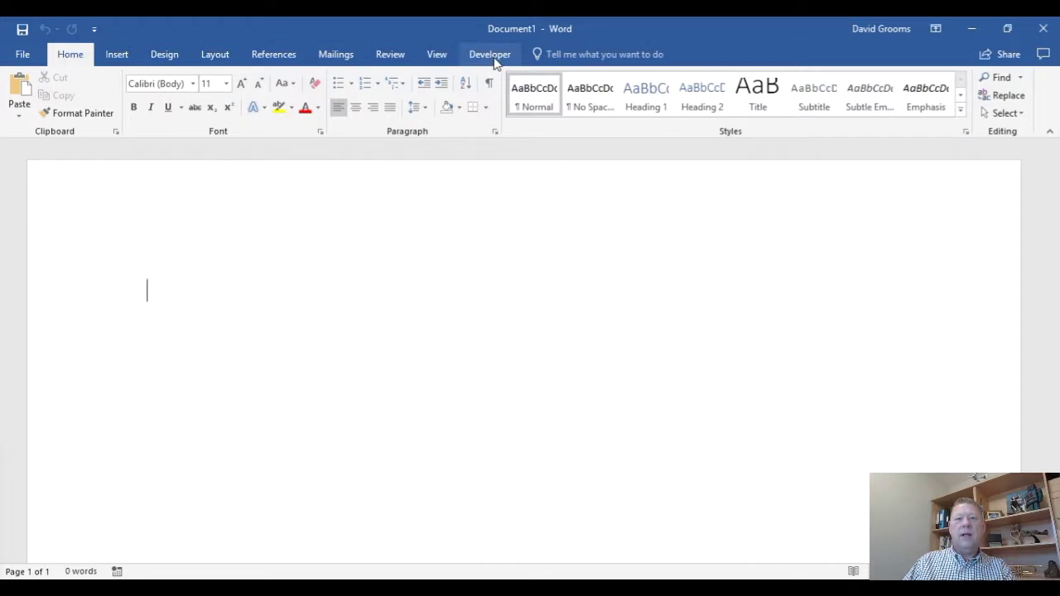
{"action": "right_click", "coordinate": [495, 61]}
{"action": "left_click", "coordinate": [546, 113]}
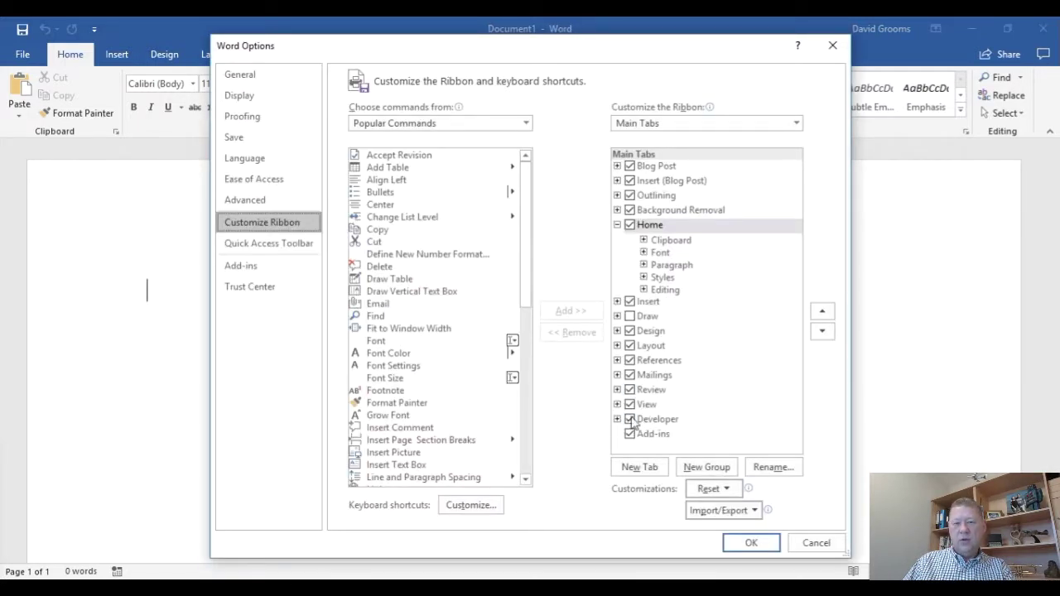
{"action": "left_click", "coordinate": [751, 543]}
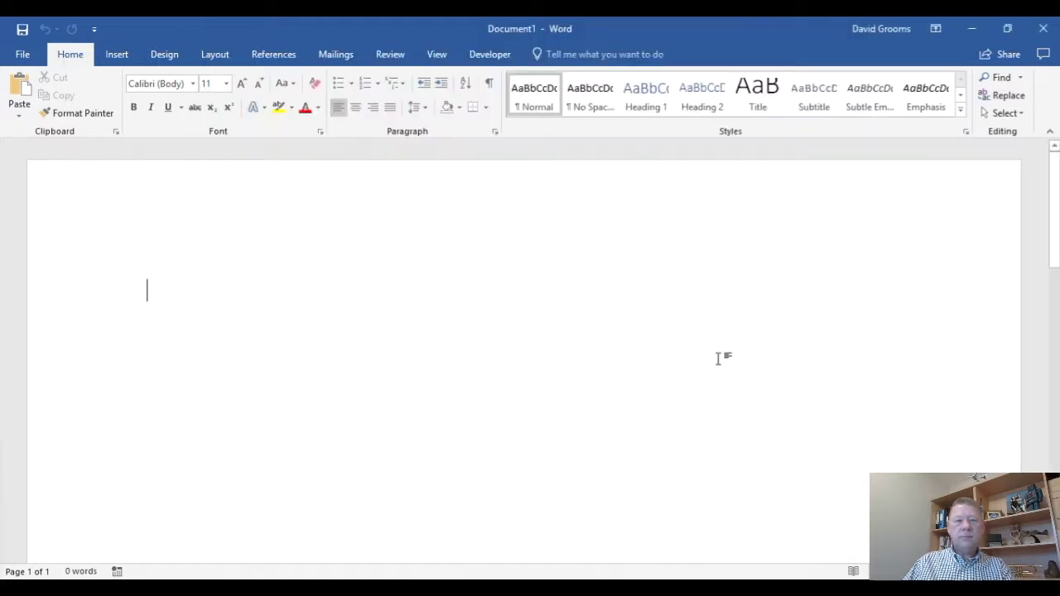
Start recording a new macro named printbins
{"action": "left_click", "coordinate": [493, 54]}
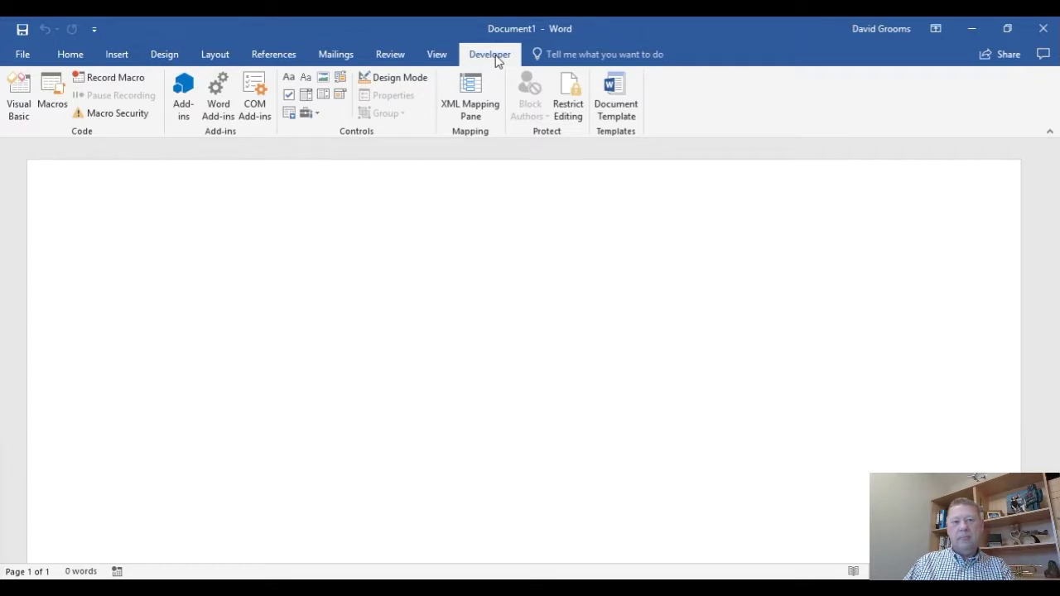
{"action": "left_click", "coordinate": [113, 79]}
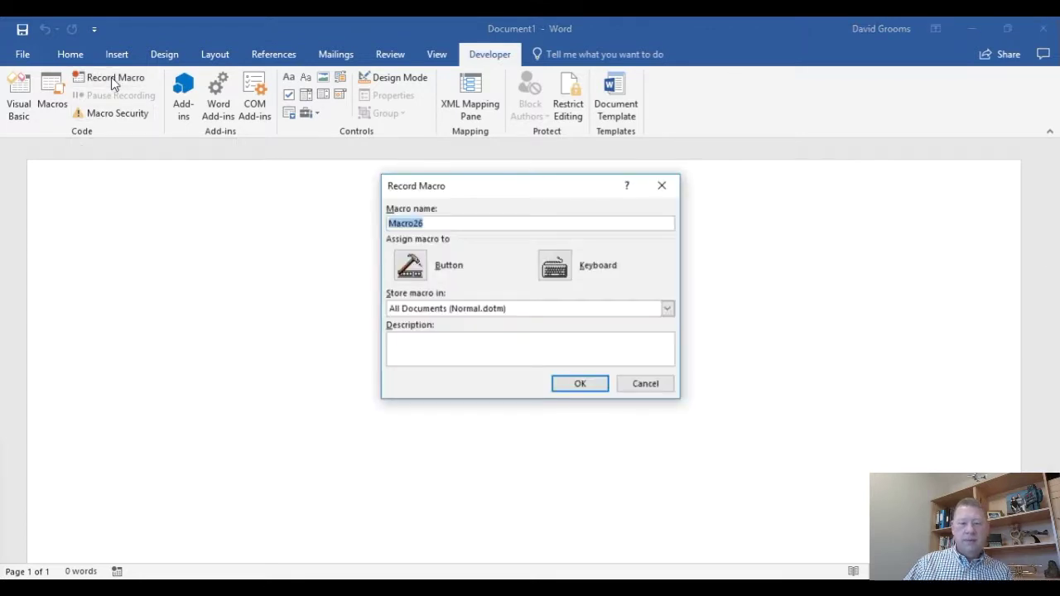
{"action": "type", "text": "print"}
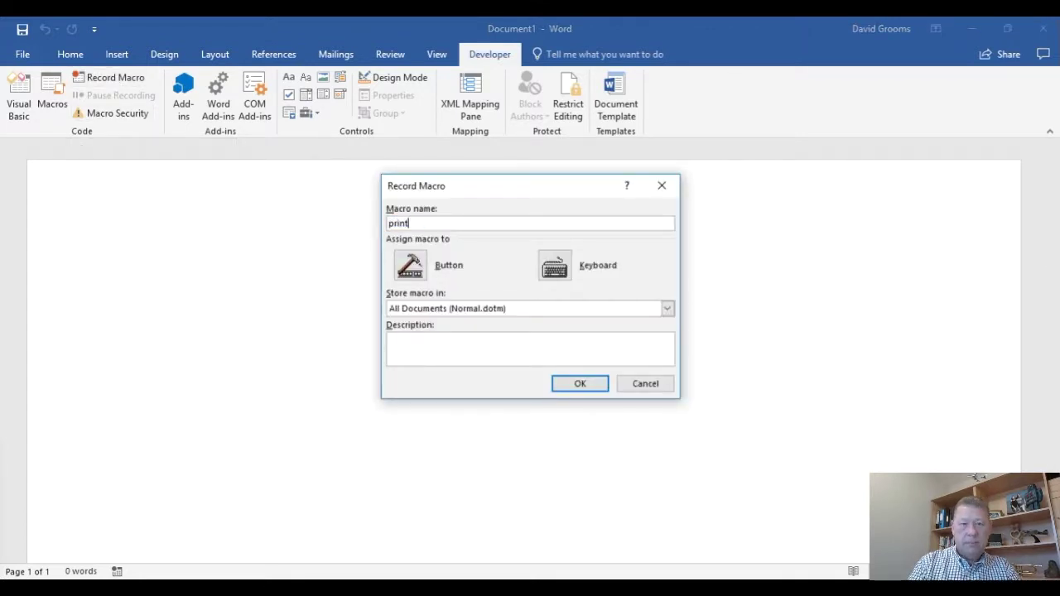
{"action": "type", "text": "bins"}
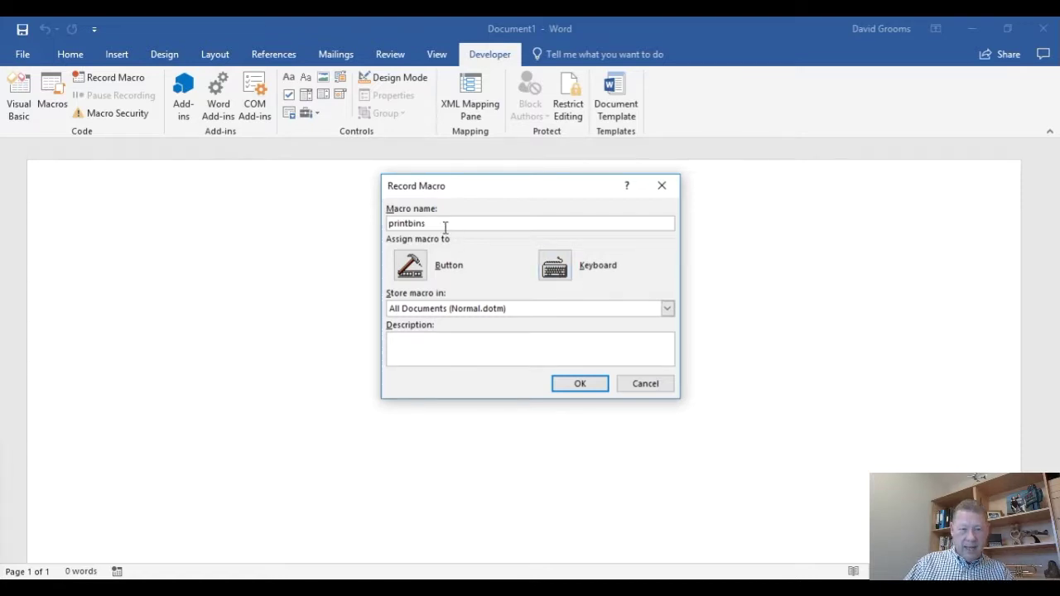
{"action": "left_click", "coordinate": [575, 386]}
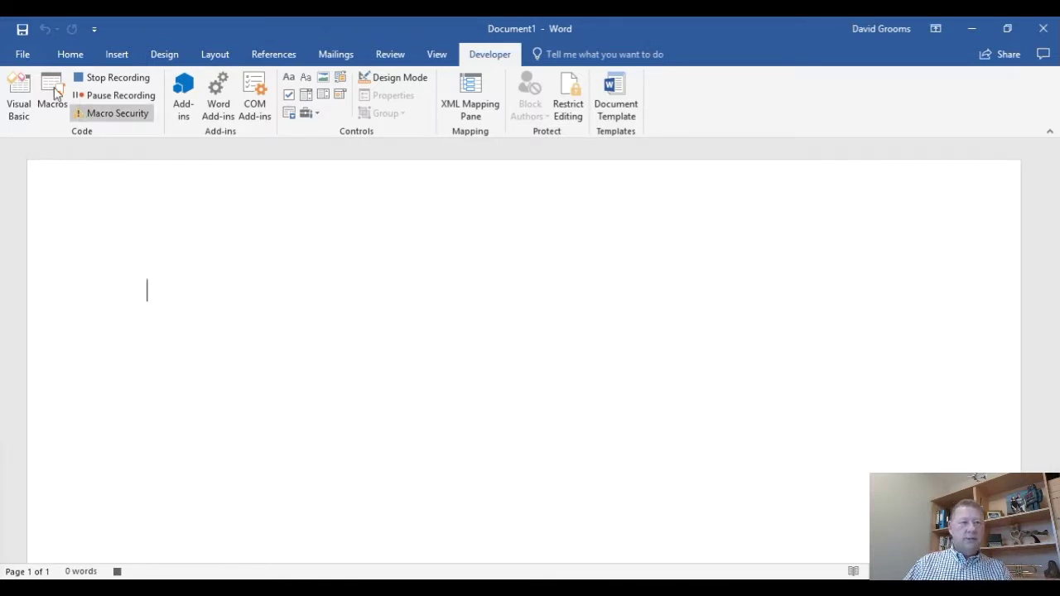
In the Brother HL-6180DW printer properties, set the paper source to Tray1 for the first page and MP Tray for other pages
{"action": "left_click", "coordinate": [21, 55]}
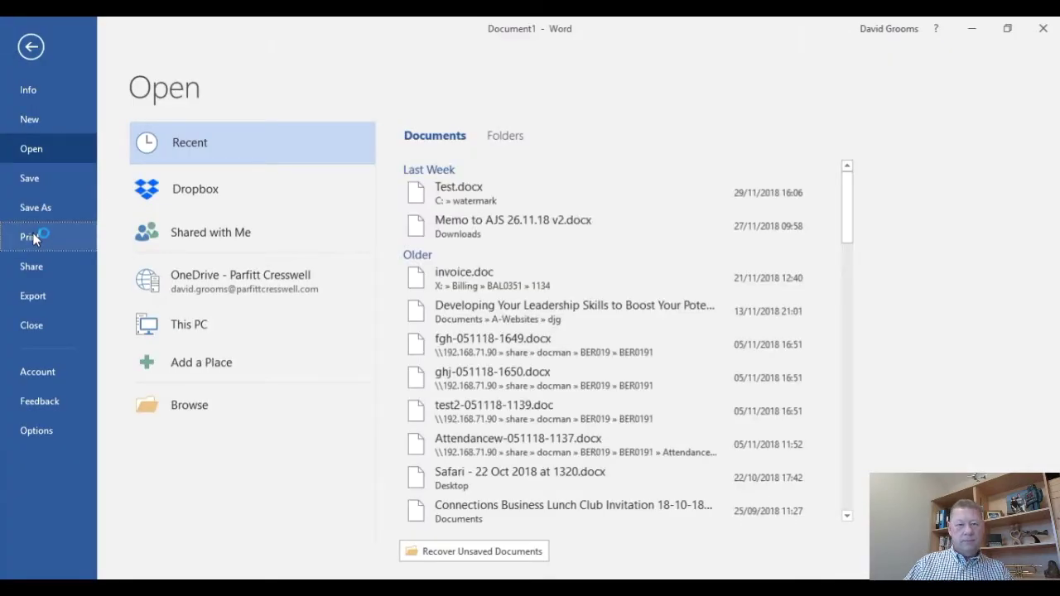
{"action": "left_click", "coordinate": [31, 237]}
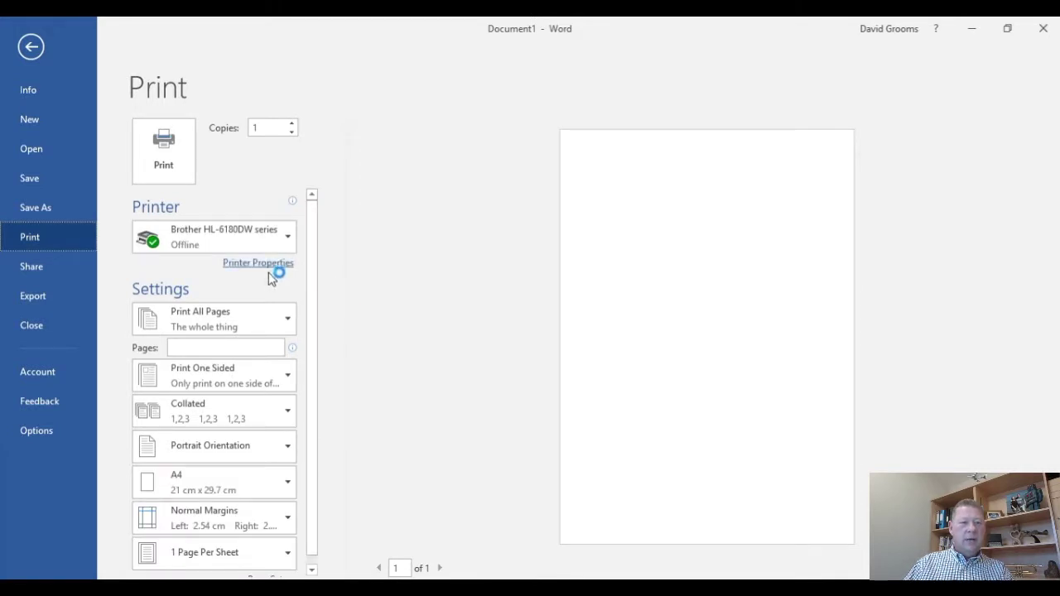
{"action": "left_click", "coordinate": [263, 266]}
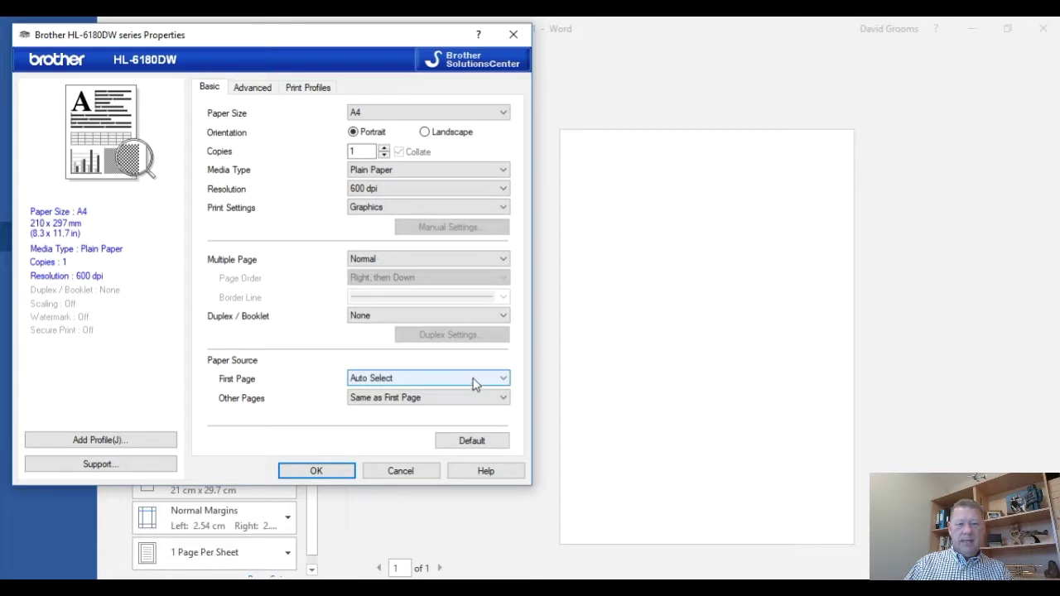
{"action": "left_click", "coordinate": [477, 384]}
{"action": "left_click", "coordinate": [443, 400]}
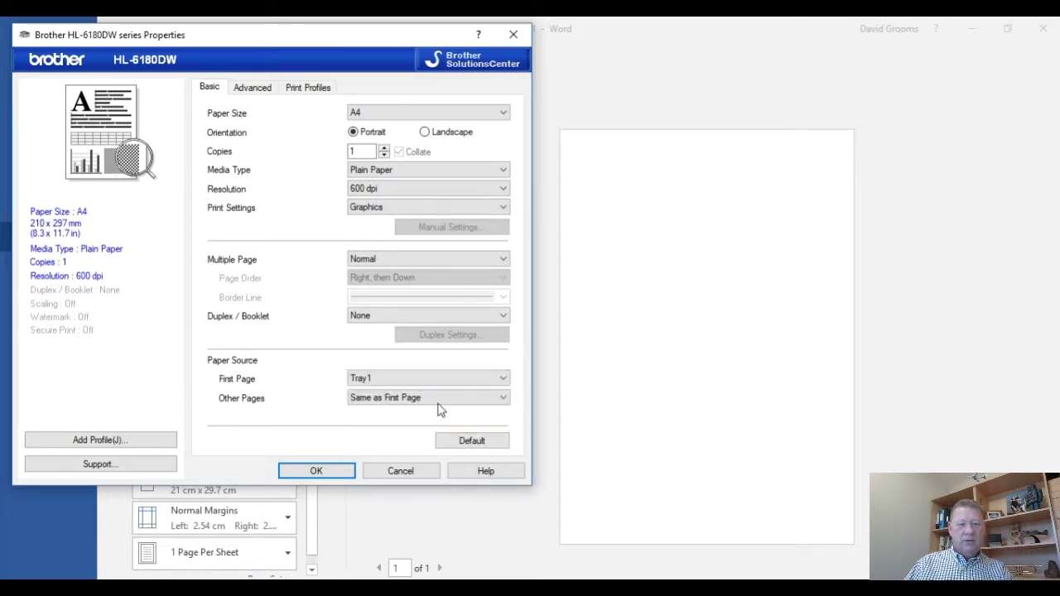
{"action": "left_click", "coordinate": [443, 400]}
{"action": "left_click", "coordinate": [411, 431]}
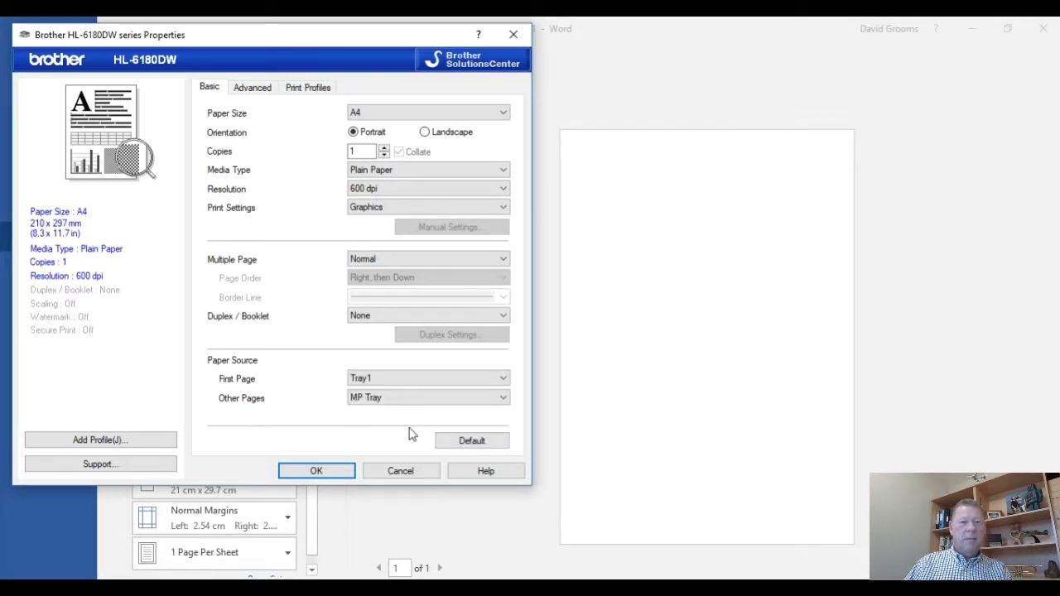
{"action": "left_click", "coordinate": [333, 472]}
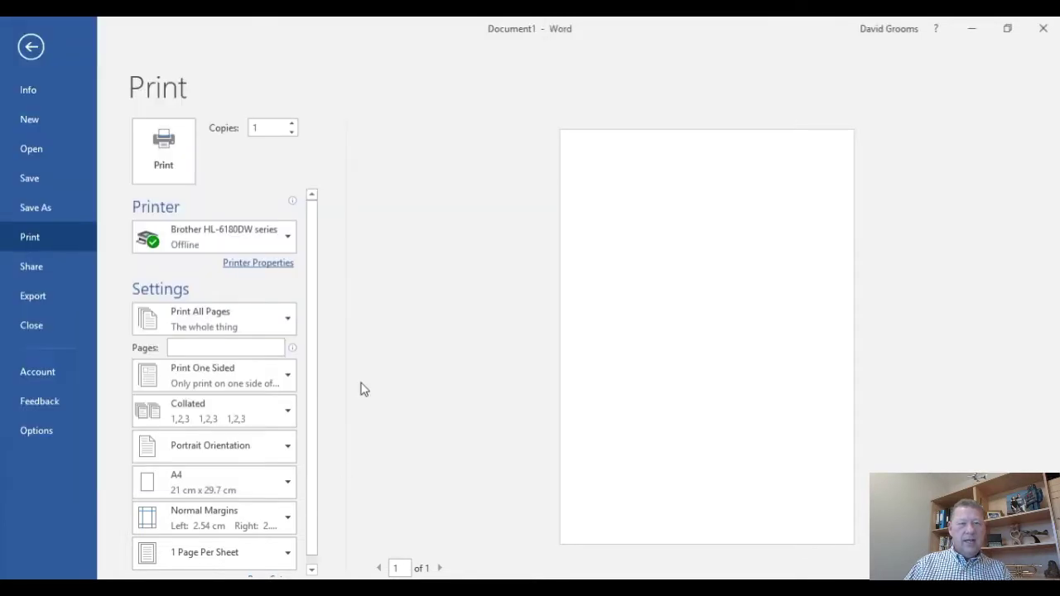
Print the blank document and stop the macro recording
{"action": "left_click", "coordinate": [187, 157]}
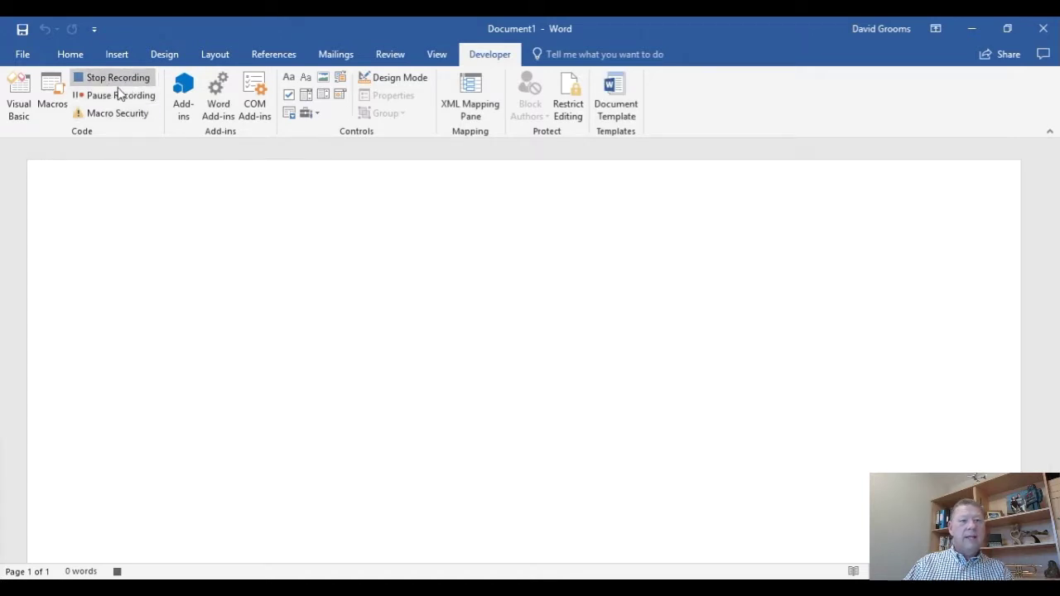
{"action": "left_click", "coordinate": [111, 78]}
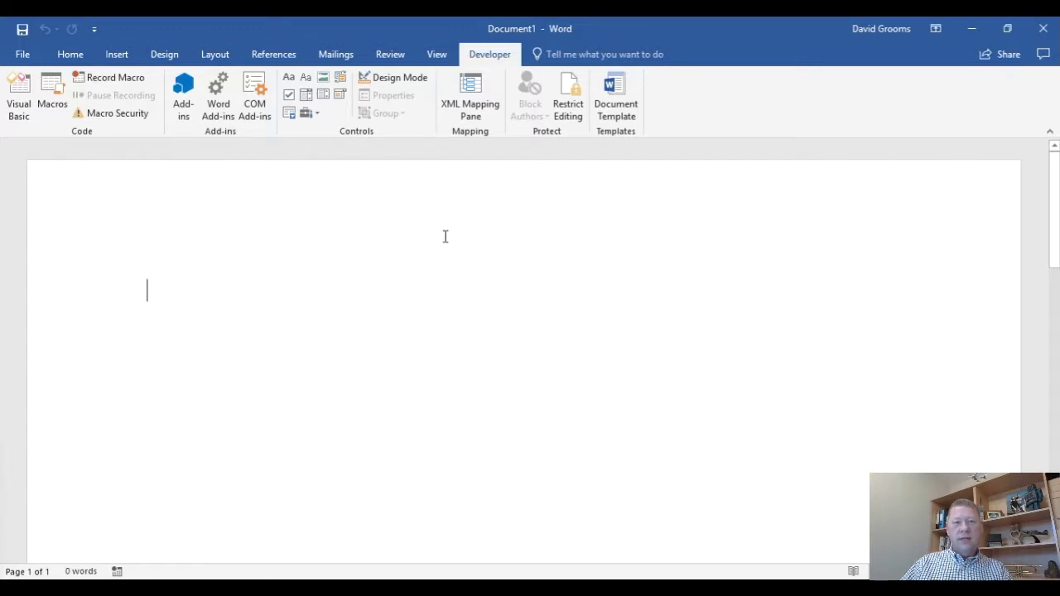
Open the ribbon customization and list Macros as the available commands
{"action": "left_click", "coordinate": [76, 57]}
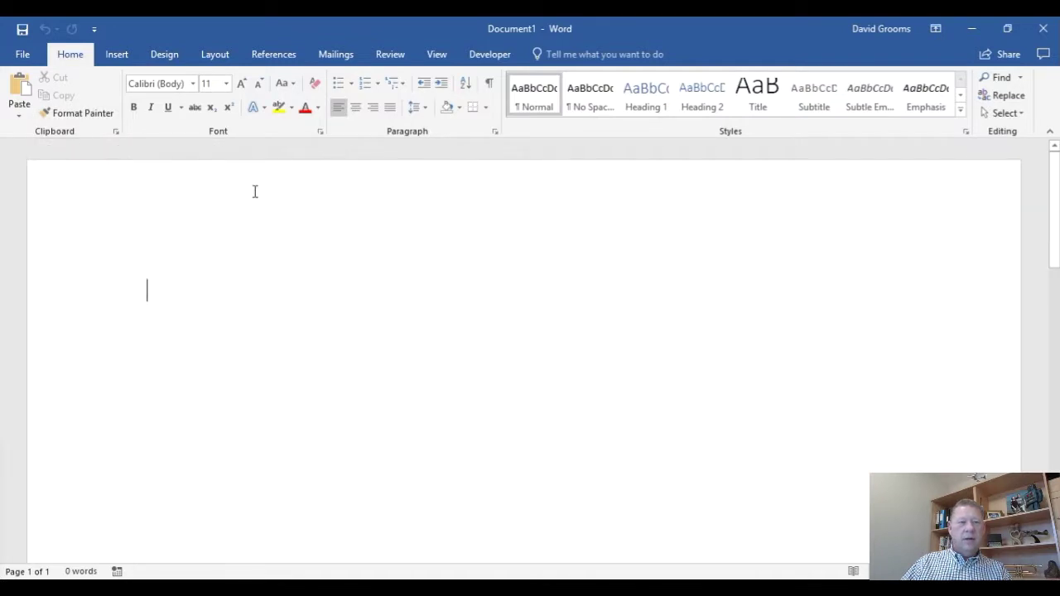
{"action": "left_click", "coordinate": [78, 203]}
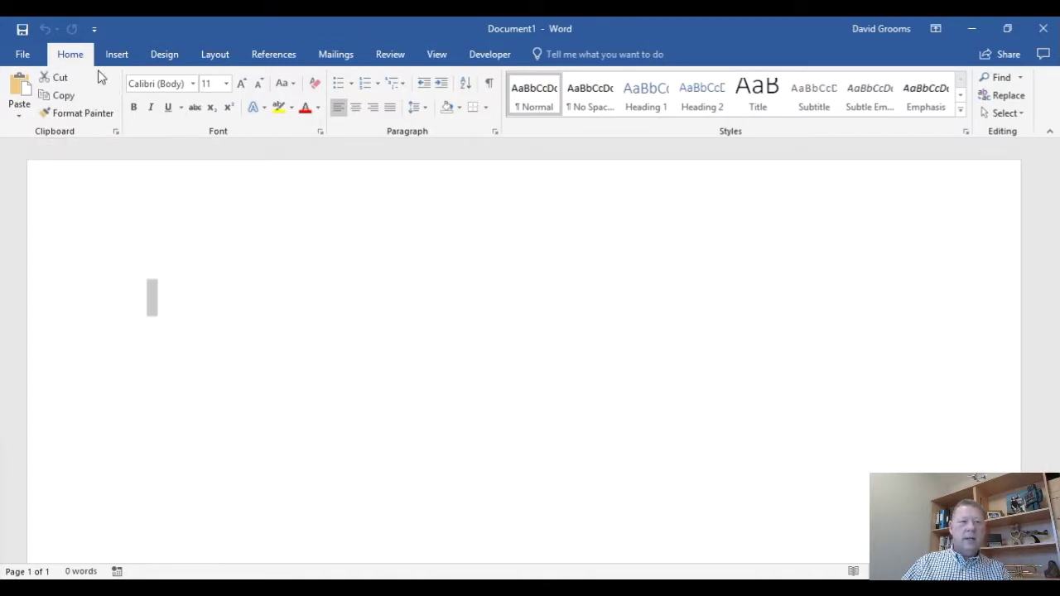
{"action": "right_click", "coordinate": [71, 56]}
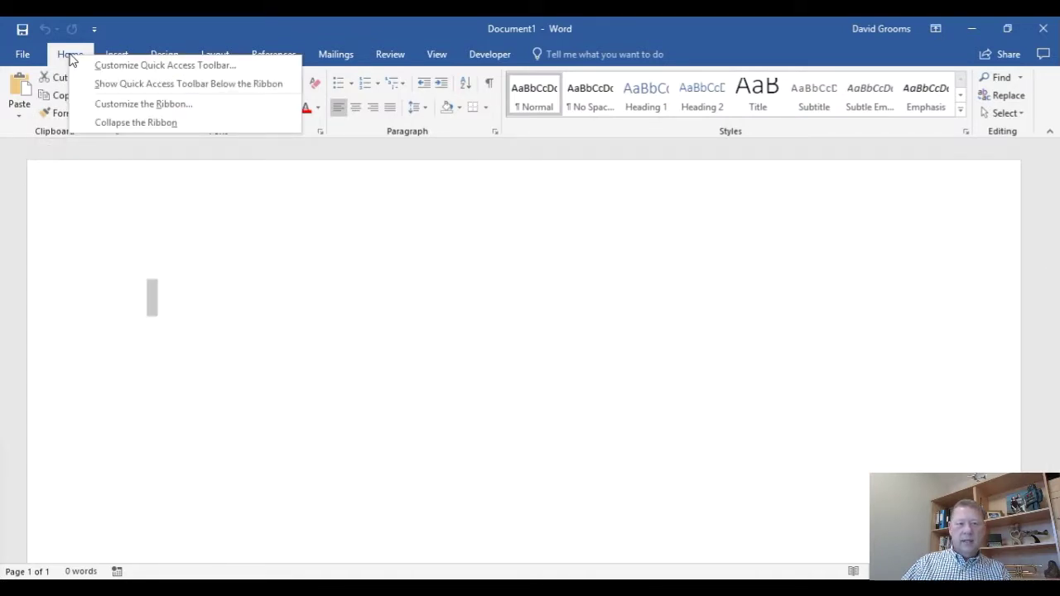
{"action": "left_click", "coordinate": [162, 108]}
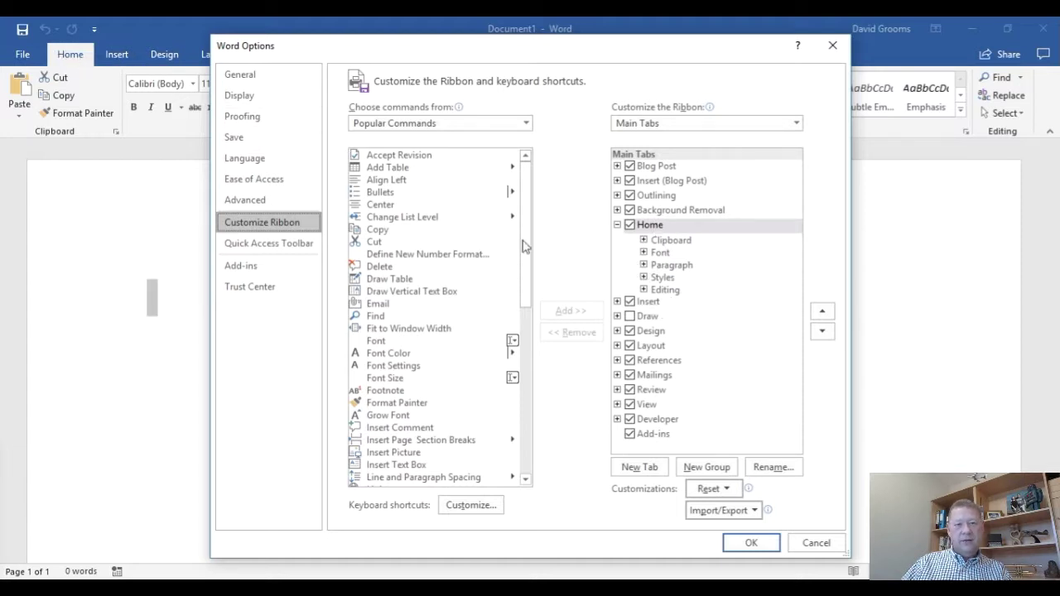
{"action": "left_click", "coordinate": [504, 126]}
{"action": "left_click", "coordinate": [416, 183]}
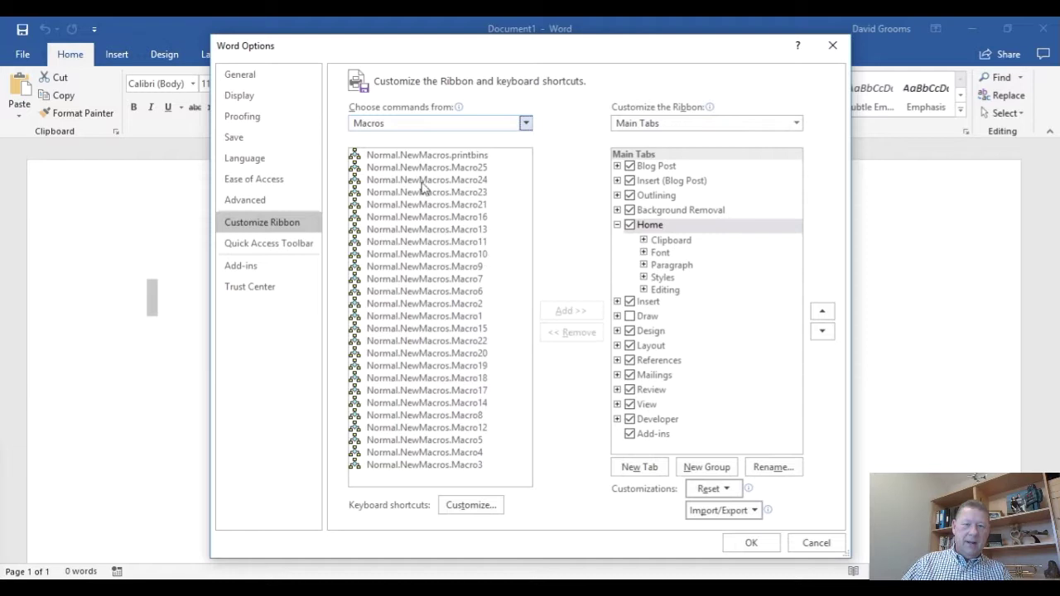
Try to add the printbins macro directly to the Home tab
{"action": "left_click", "coordinate": [392, 159]}
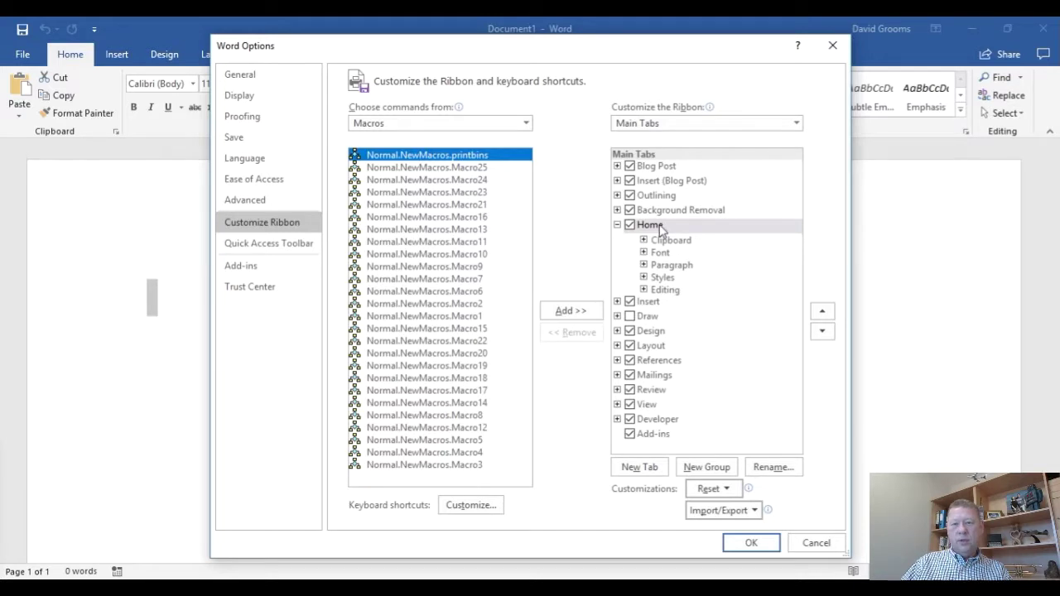
{"action": "left_click", "coordinate": [587, 311]}
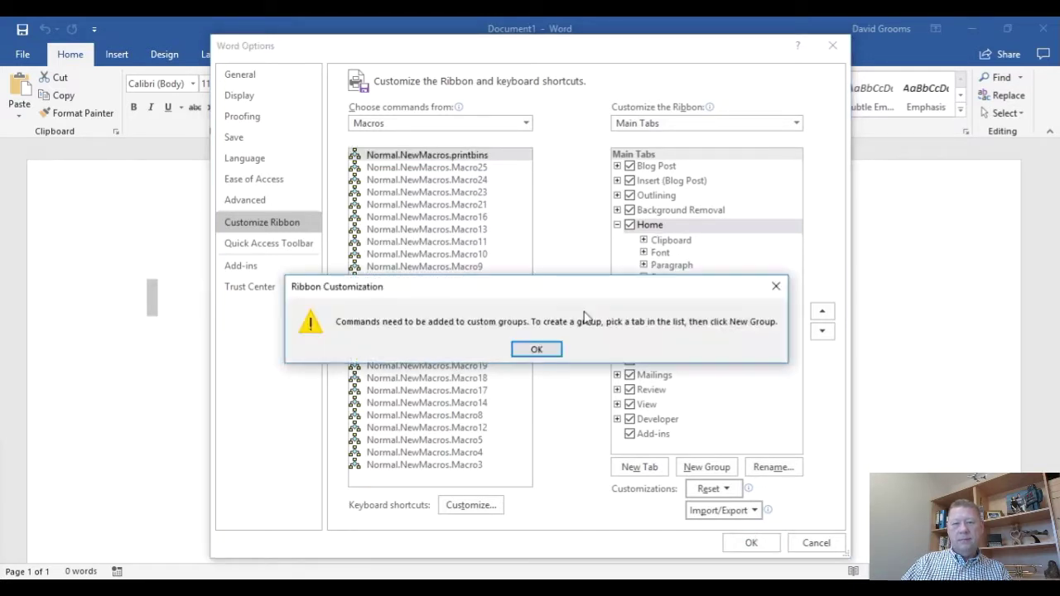
{"action": "left_click", "coordinate": [542, 352]}
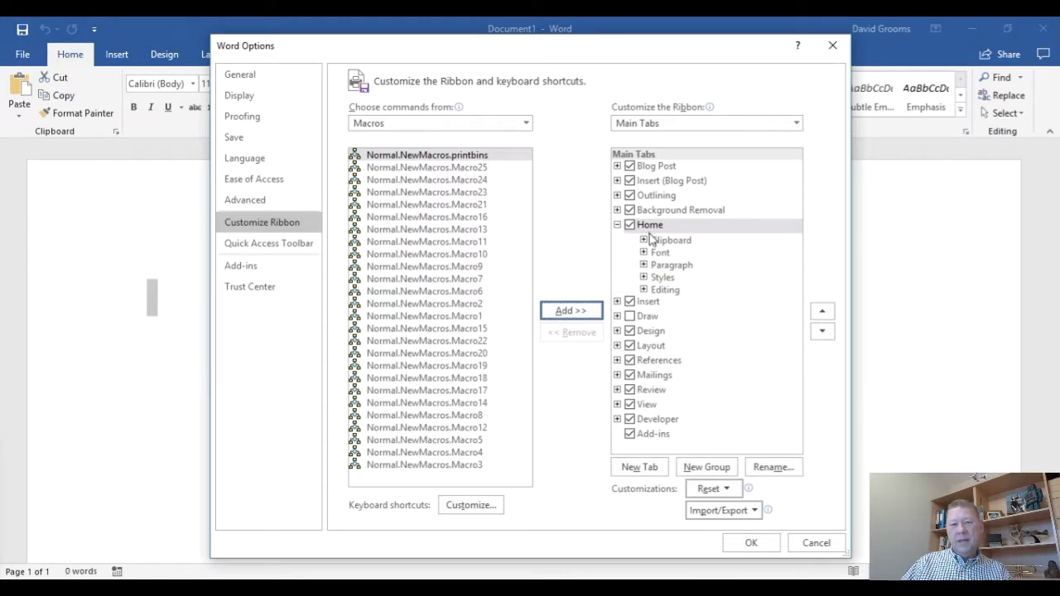
Create a custom group on the Home tab and name it Printing
{"action": "left_click", "coordinate": [717, 469]}
{"action": "left_click", "coordinate": [734, 306]}
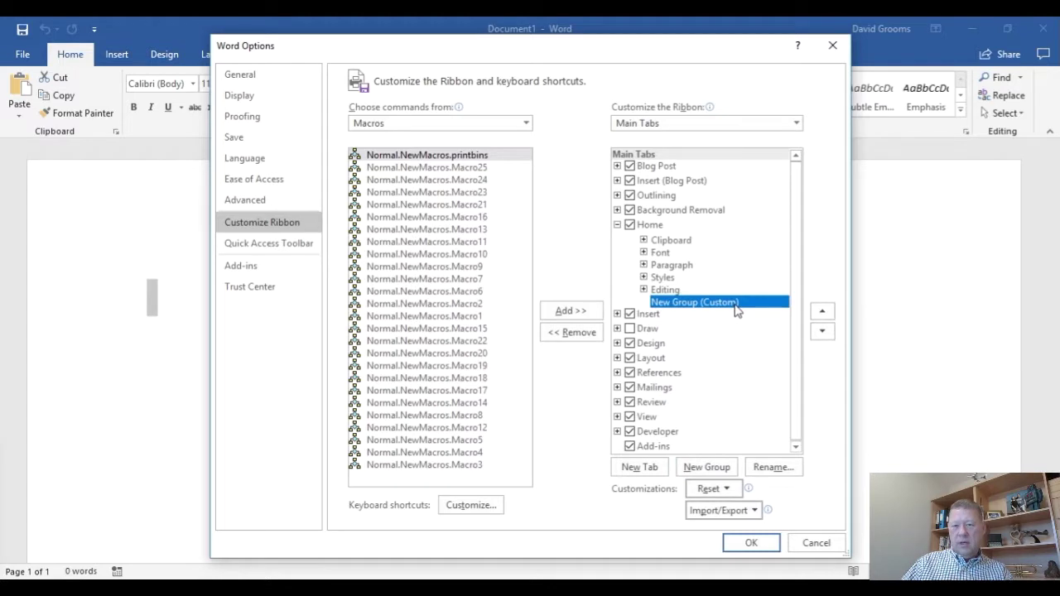
{"action": "left_click", "coordinate": [773, 467]}
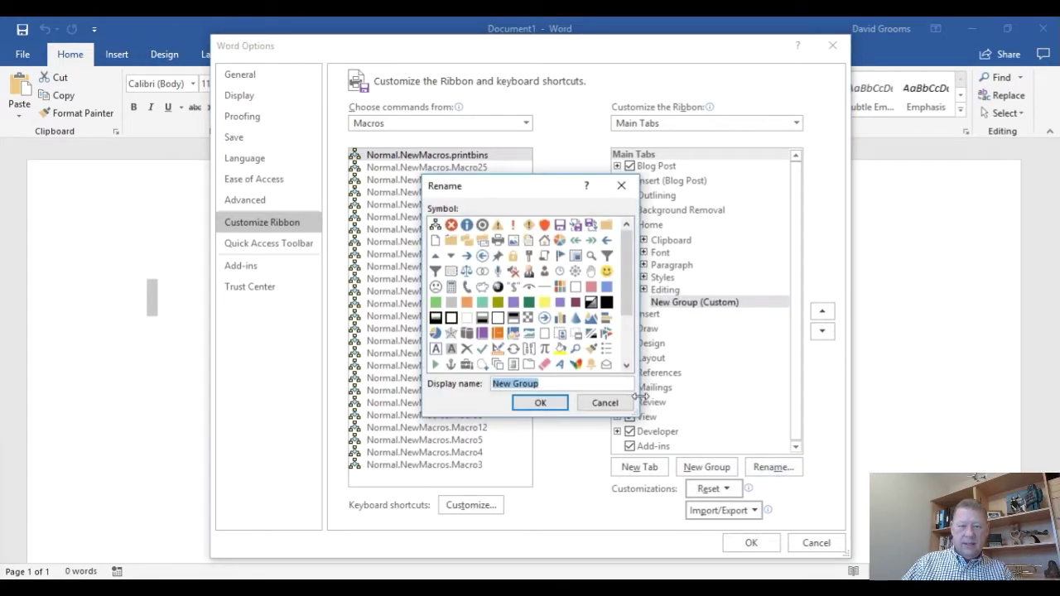
{"action": "type", "text": "Printing"}
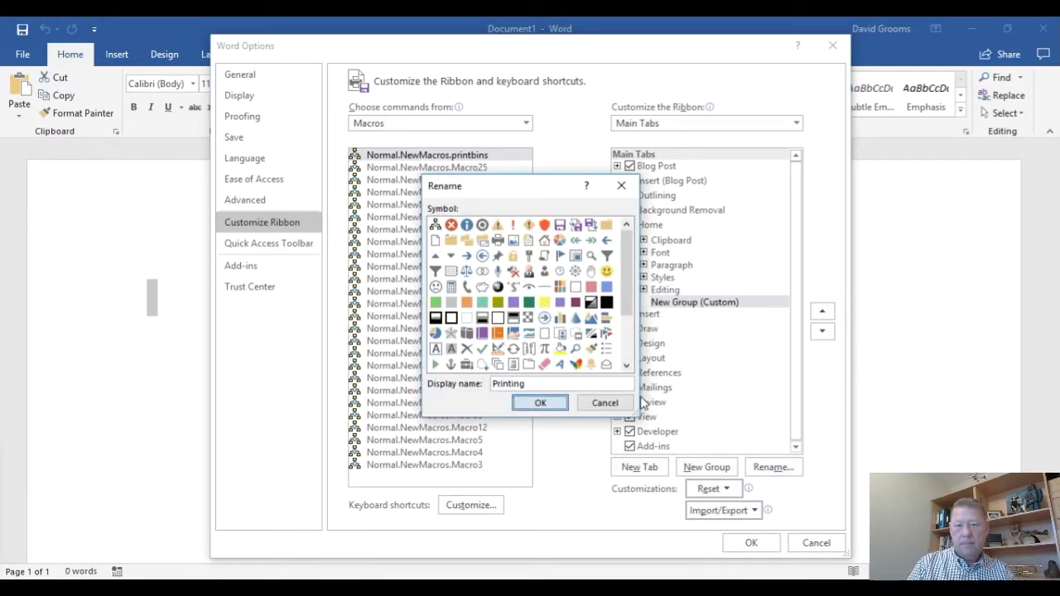
{"action": "key", "text": "Return"}
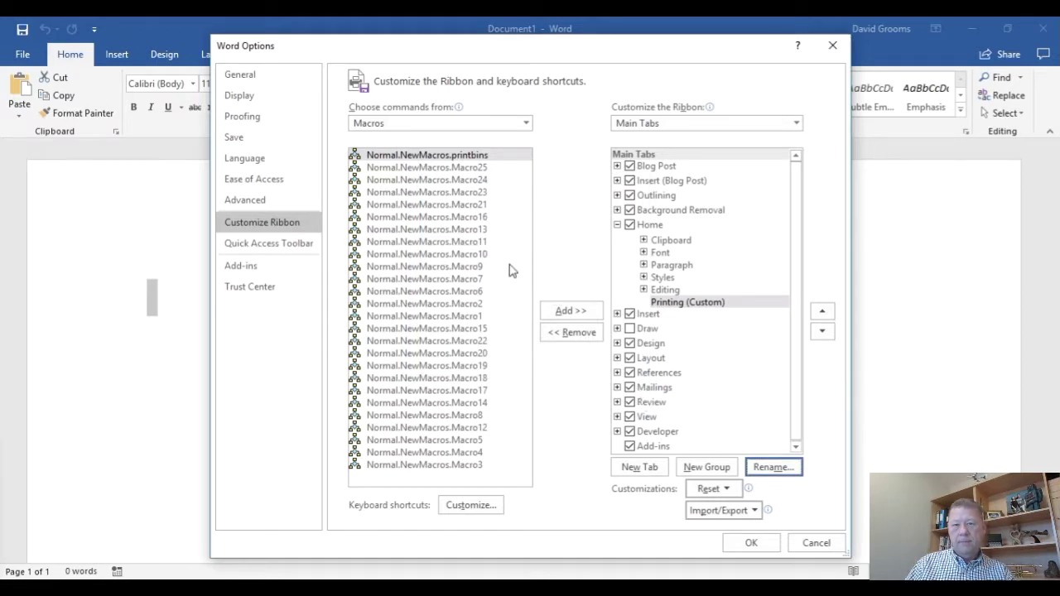
Add the printbins macro to the Printing group and move that group above Clipboard on the Home tab
{"action": "left_click", "coordinate": [439, 155]}
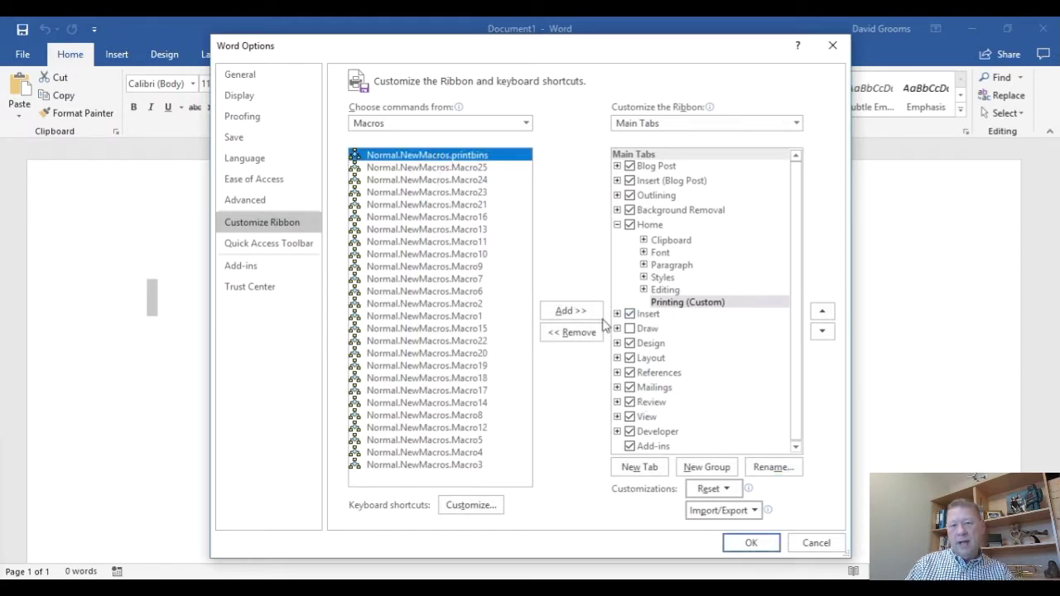
{"action": "left_click", "coordinate": [583, 313]}
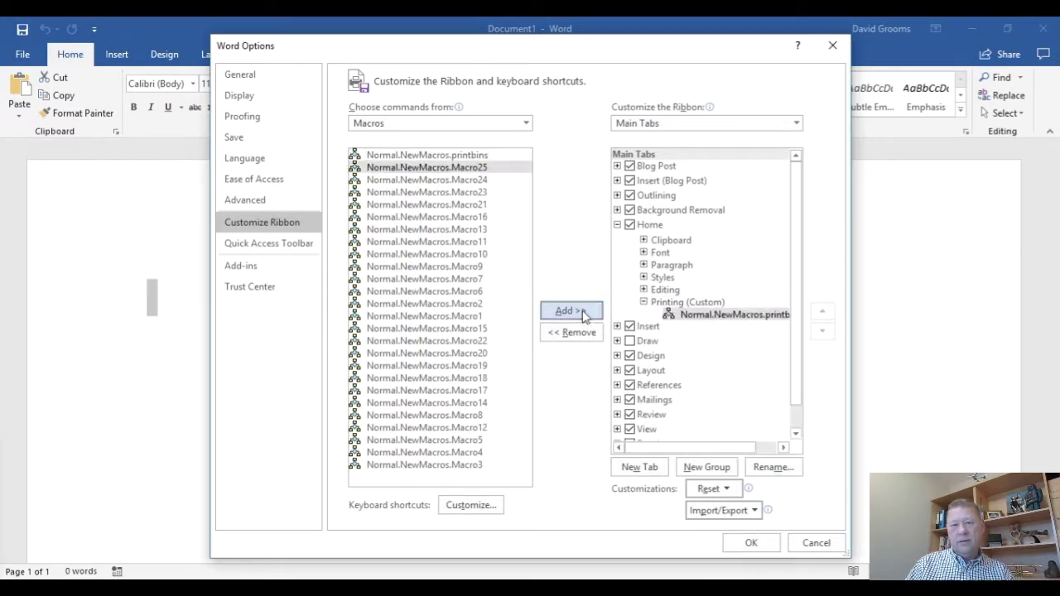
{"action": "left_click", "coordinate": [729, 321]}
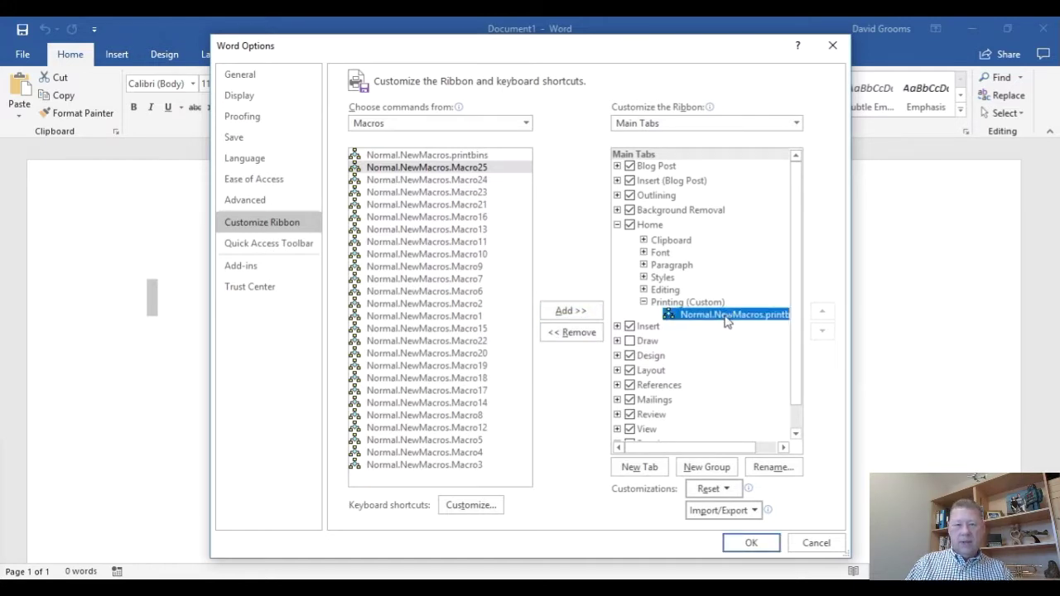
{"action": "left_click_drag", "start_coordinate": [681, 306], "coordinate": [667, 238]}
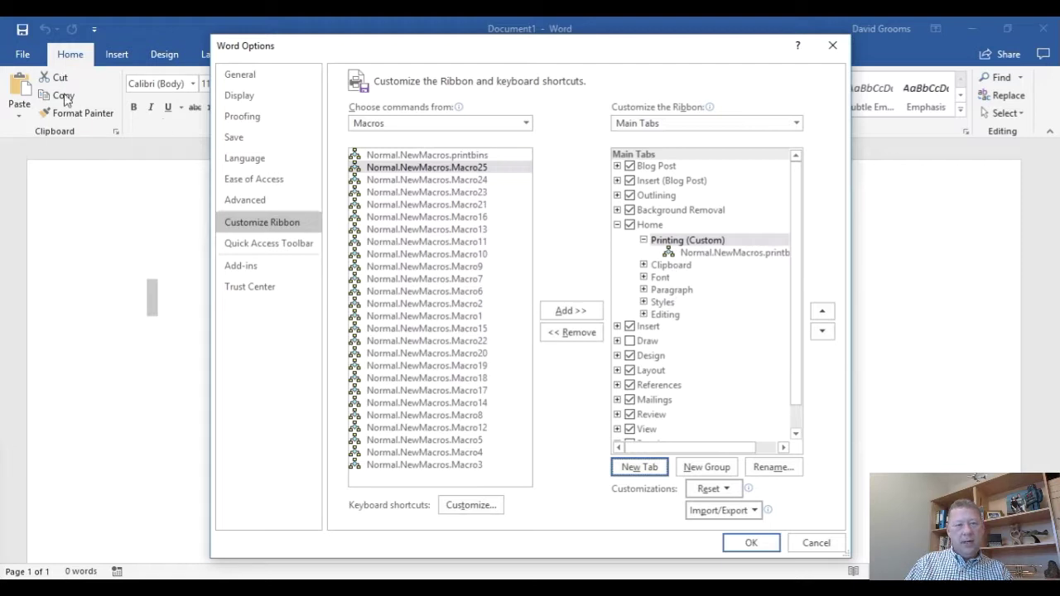
Give the printbins macro in the Printing group a printer symbol and the display name Quote Print, and apply the ribbon customization
{"action": "left_click", "coordinate": [723, 254]}
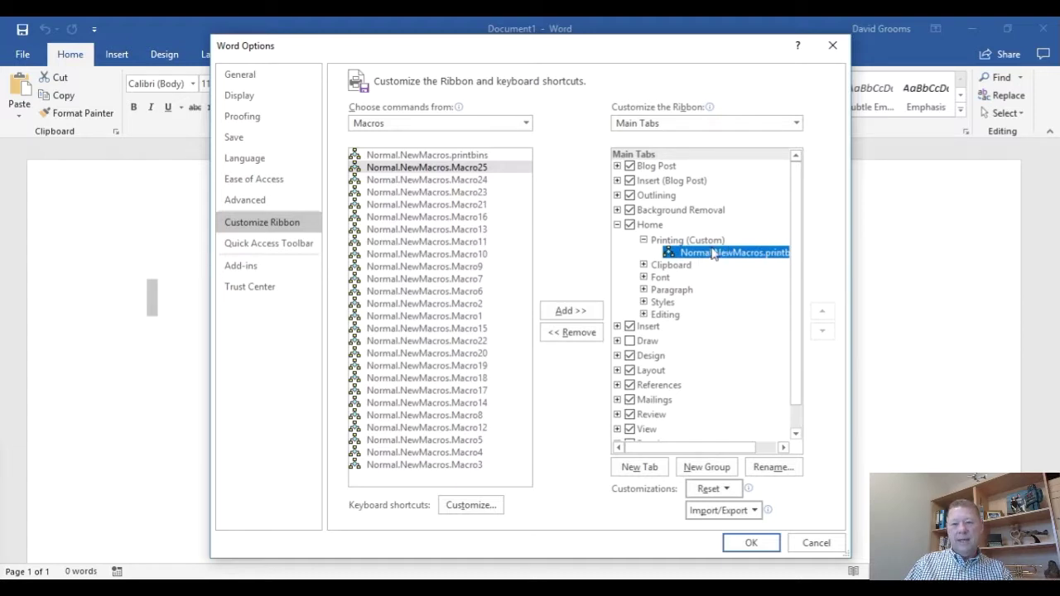
{"action": "left_click", "coordinate": [773, 467]}
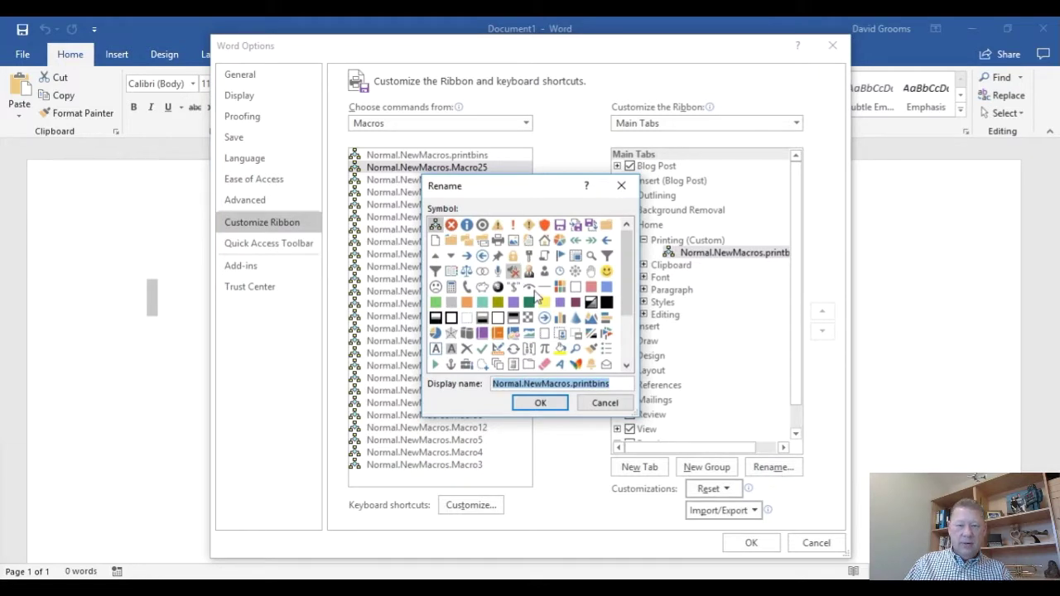
{"action": "left_click", "coordinate": [497, 240]}
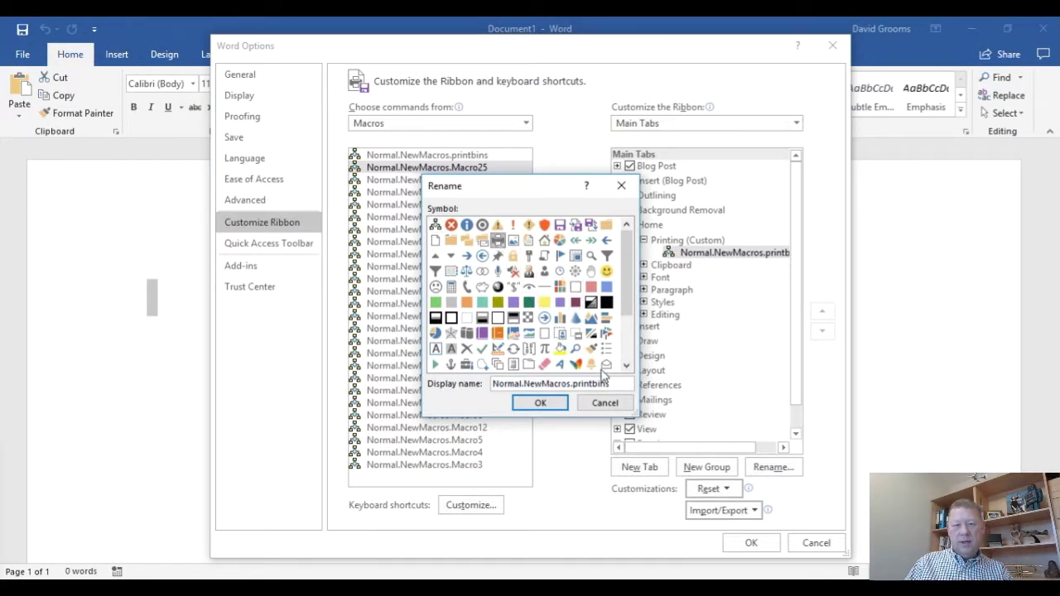
{"action": "mouse_move", "coordinate": [612, 384]}
{"action": "left_mouse_down"}
{"action": "mouse_move", "coordinate": [493, 384]}
{"action": "mouse_move", "coordinate": [612, 383]}
{"action": "left_mouse_up"}
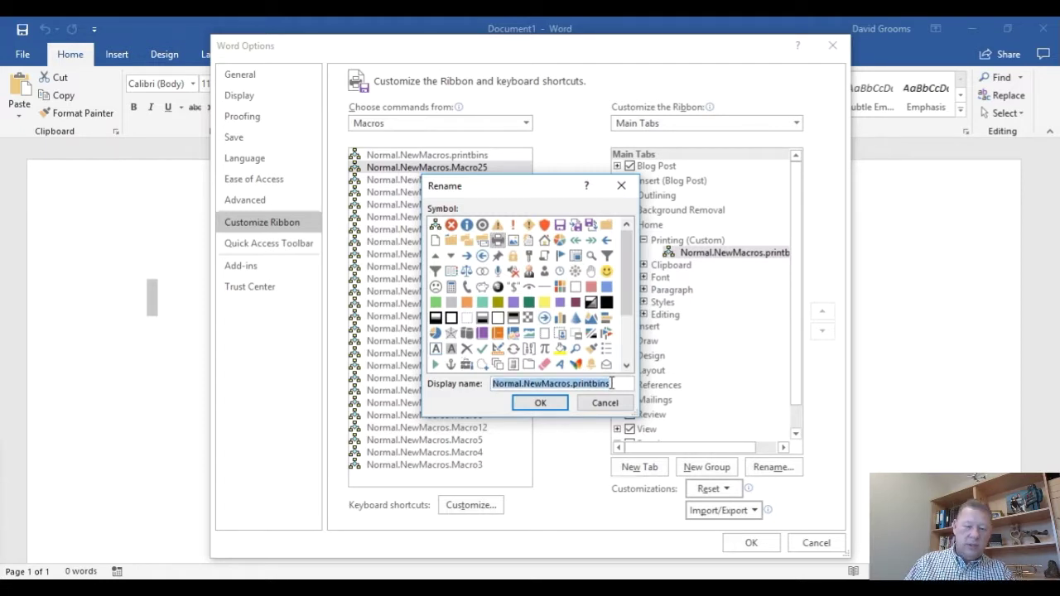
{"action": "type", "text": "Q"}
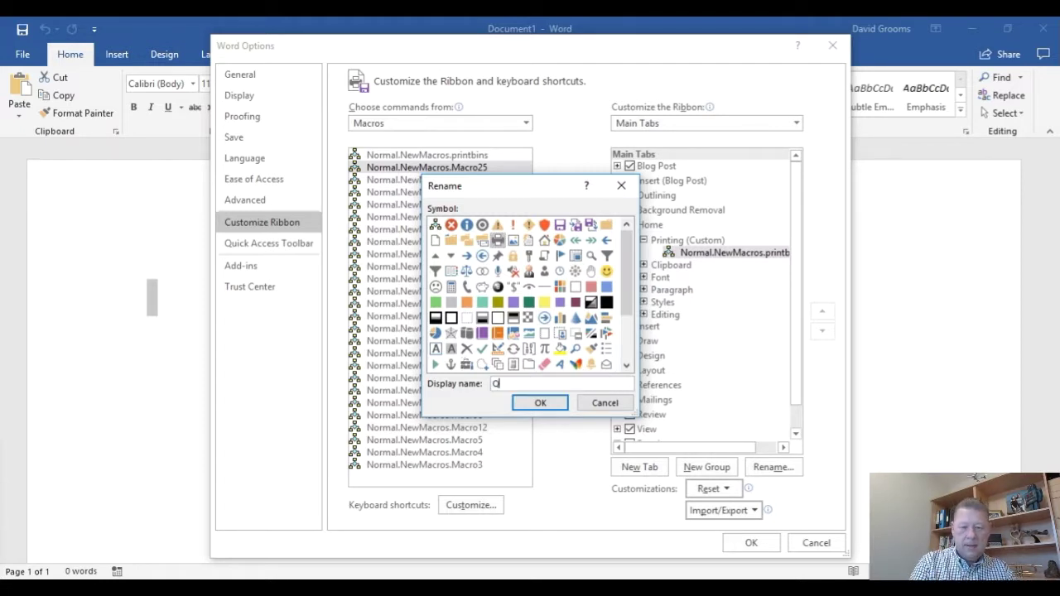
{"action": "type", "text": "uote Print"}
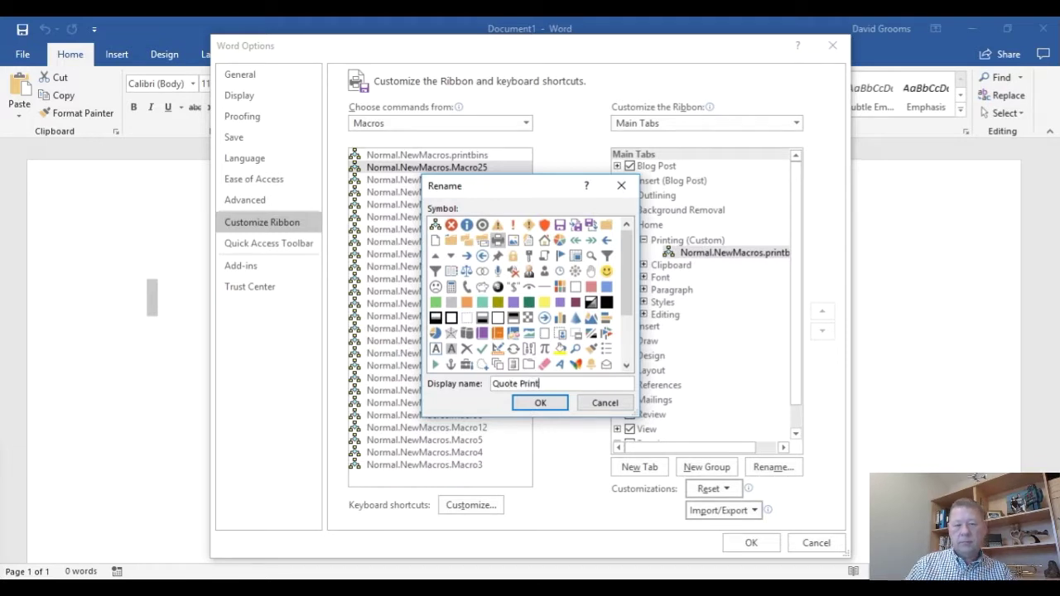
{"action": "left_click", "coordinate": [534, 403]}
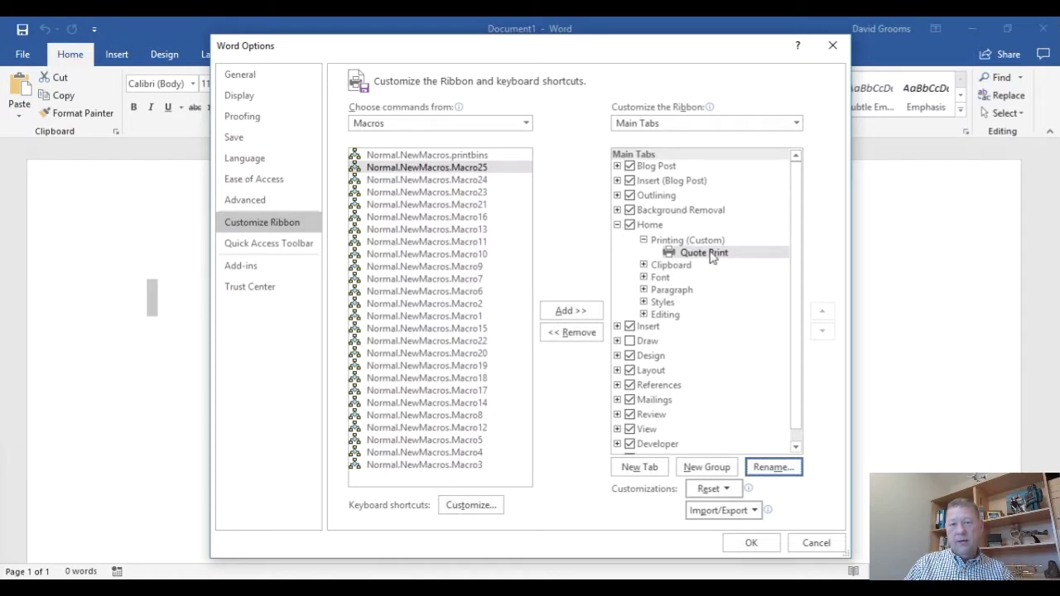
{"action": "left_click", "coordinate": [752, 544]}
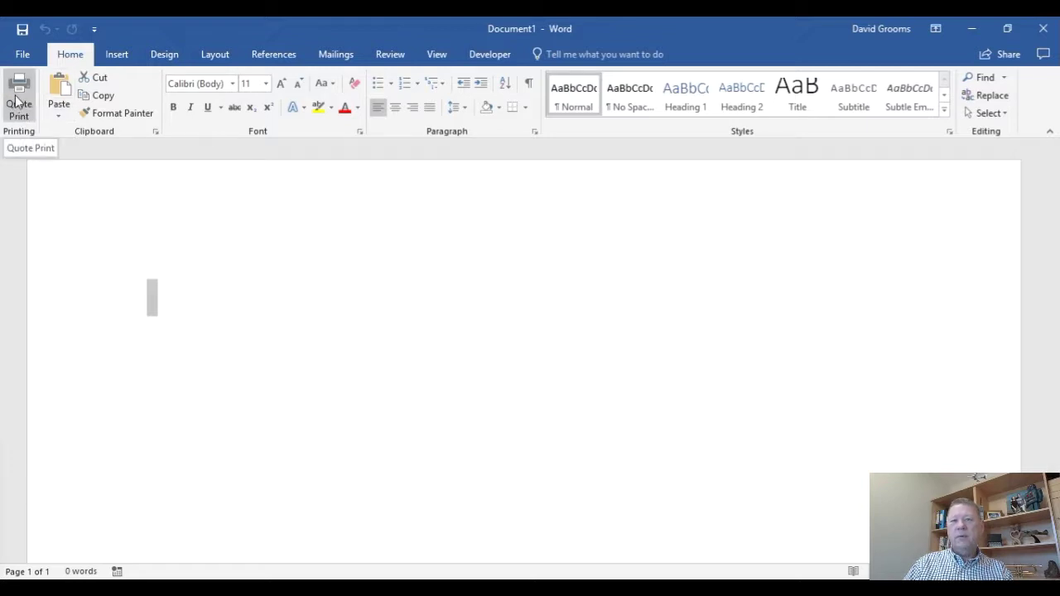
Clear the selection in the document and run the Quote Print command from the Printing group
{"action": "left_click", "coordinate": [387, 270]}
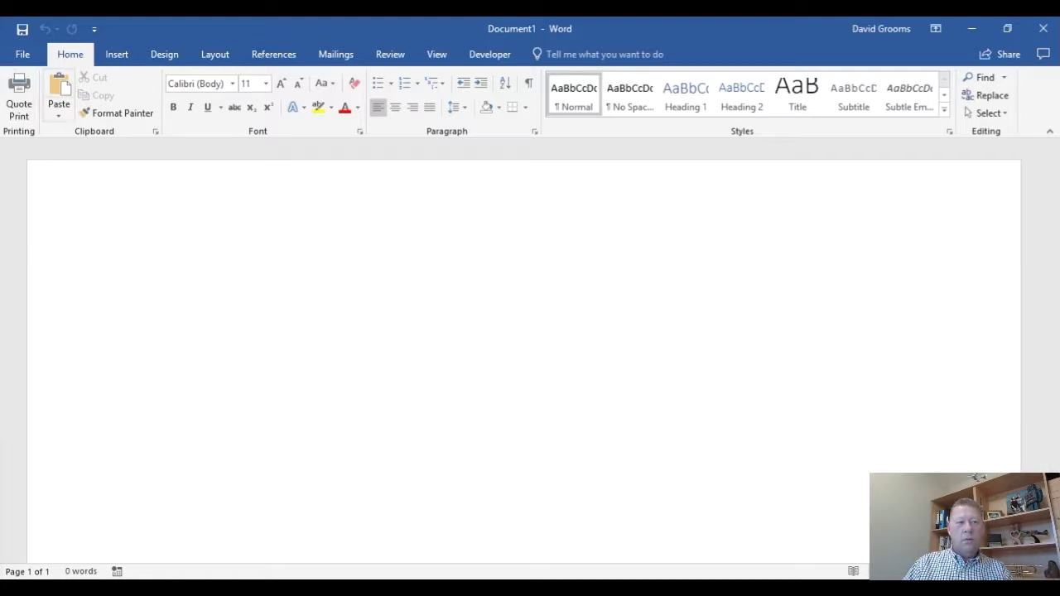
{"action": "left_click", "coordinate": [19, 98]}
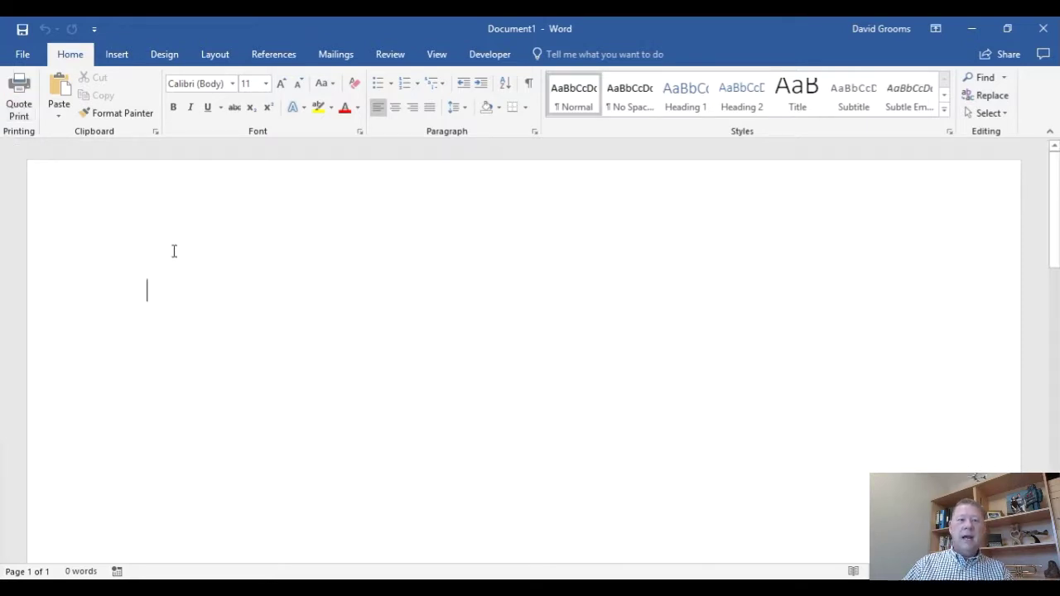